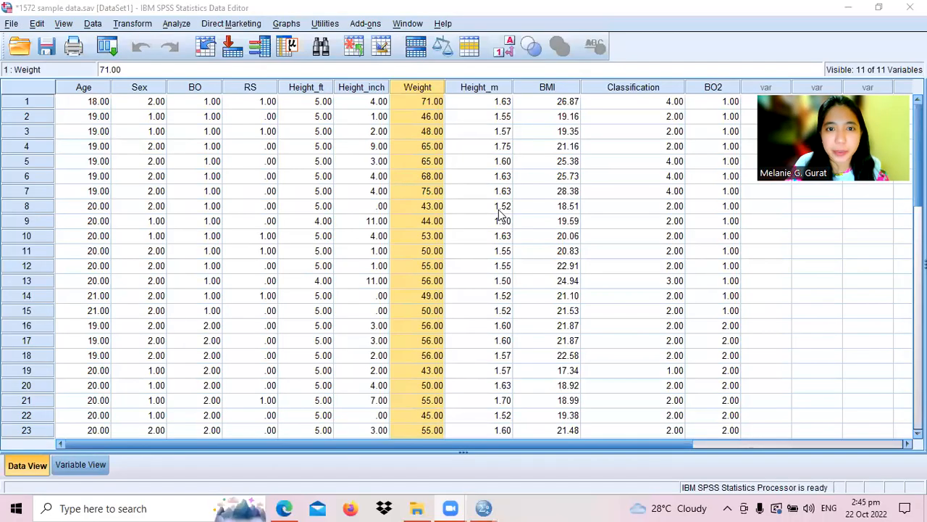
# - Check the last case row of the data set and select the Weight and Height_m columns together
pyautogui.click(490, 159)
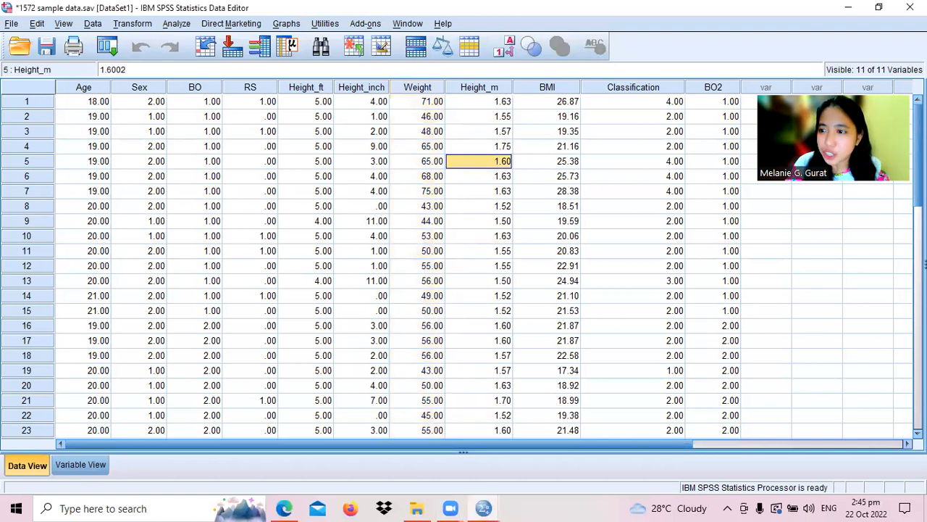
pyautogui.scroll(-9, 144, 298)
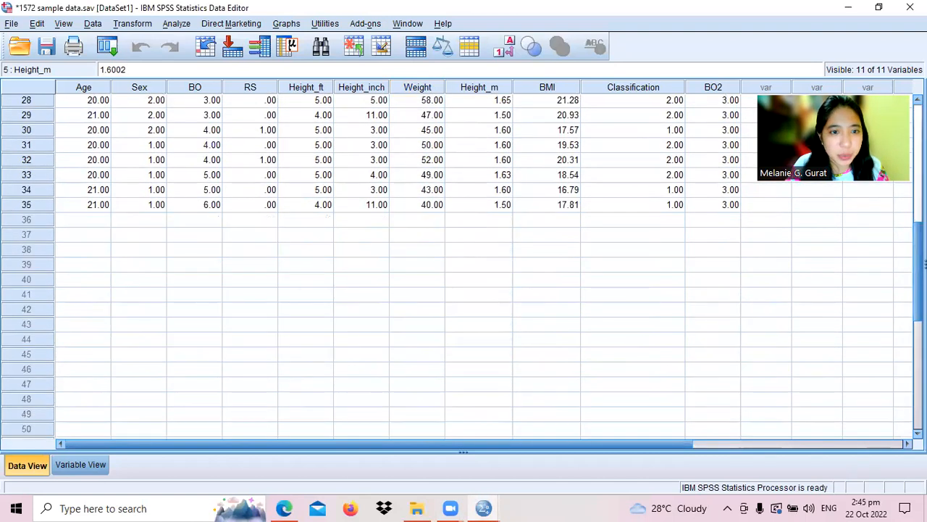
pyautogui.click(27, 206)
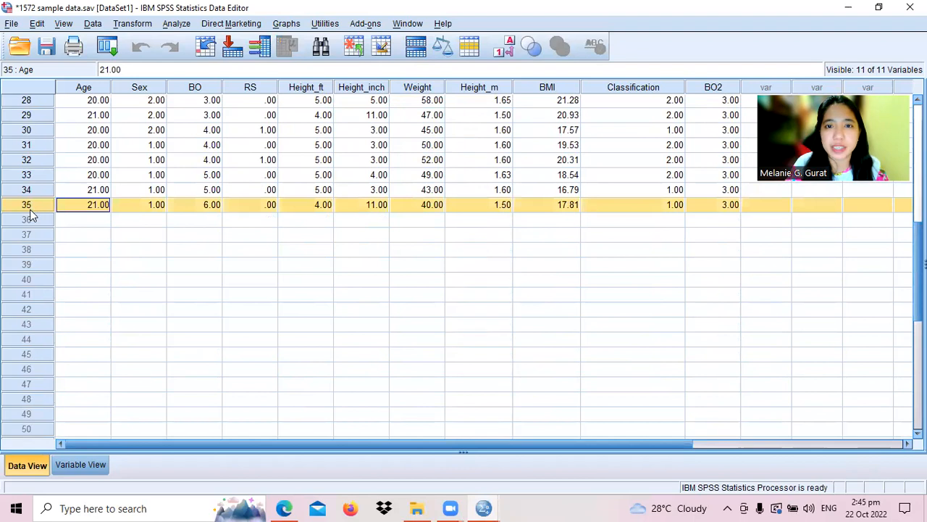
pyautogui.click(427, 89)
pyautogui.keyDown('ctrl'); pyautogui.click(485, 88); pyautogui.keyUp('ctrl')
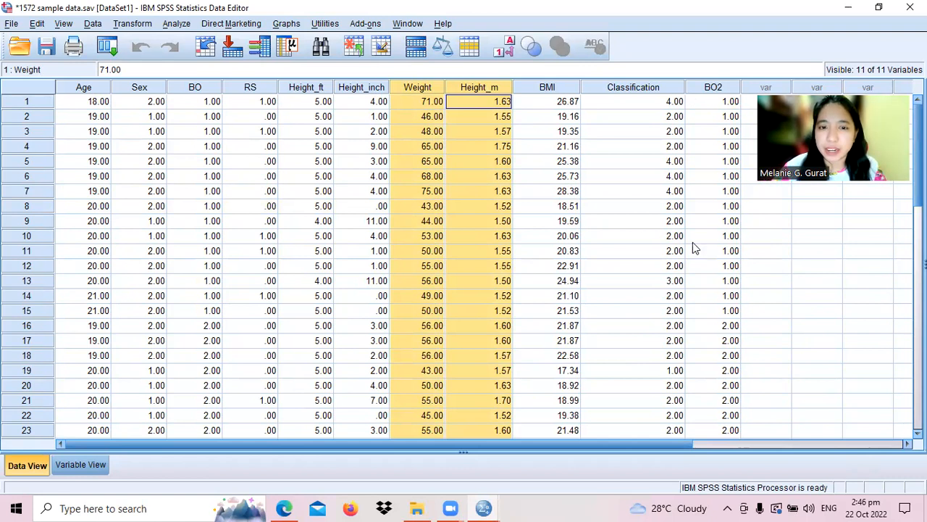
# - Handwrite "at least 30" with the screen pen beside the data and underline the 30 twice
pyautogui.hotkey('alt', 'Tab')
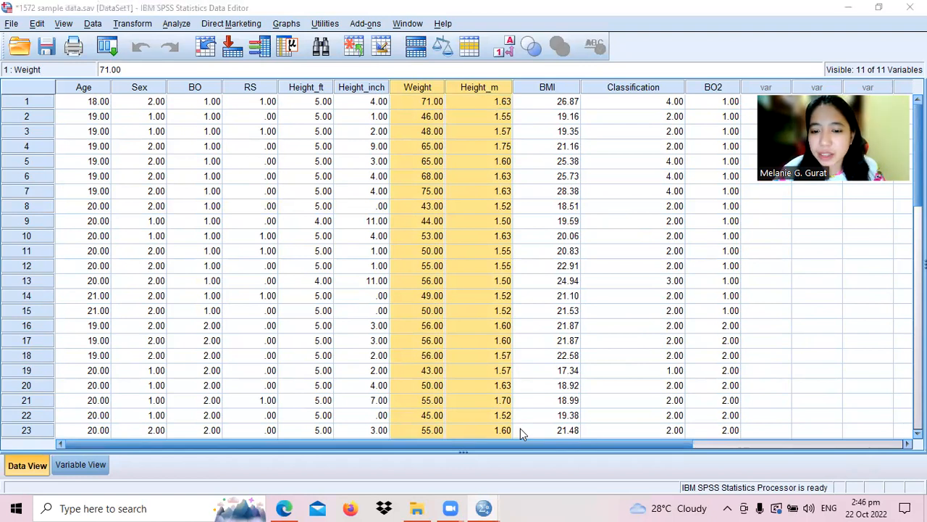
pyautogui.moveTo(753, 247); pyautogui.dragTo(780, 234)
pyautogui.moveTo(775, 229); pyautogui.dragTo(774, 245)
pyautogui.moveTo(795, 227)
pyautogui.mouseDown()
pyautogui.moveTo(792, 239)
pyautogui.moveTo(869, 223)
pyautogui.moveTo(881, 242)
pyautogui.mouseUp()
pyautogui.moveTo(842, 251); pyautogui.dragTo(873, 249)
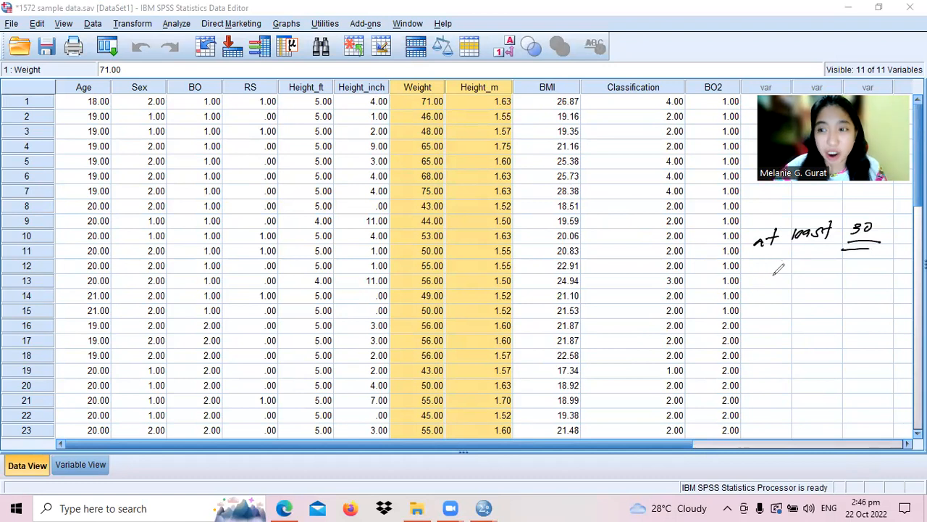
# - Handwrite "suff. large enough", "Data approaches Normal", "n = 35" and "NORMAL" under the first note, and clear all the ink
pyautogui.moveTo(769, 263)
pyautogui.mouseDown()
pyautogui.moveTo(761, 274)
pyautogui.moveTo(785, 261)
pyautogui.moveTo(861, 262)
pyautogui.mouseUp()
pyautogui.moveTo(762, 293); pyautogui.dragTo(841, 290)
pyautogui.moveTo(756, 320)
pyautogui.mouseDown()
pyautogui.moveTo(777, 327)
pyautogui.moveTo(791, 318)
pyautogui.moveTo(804, 329)
pyautogui.moveTo(902, 313)
pyautogui.moveTo(925, 318)
pyautogui.mouseUp()
pyautogui.moveTo(754, 366)
pyautogui.mouseDown()
pyautogui.moveTo(772, 353)
pyautogui.moveTo(844, 348)
pyautogui.mouseUp()
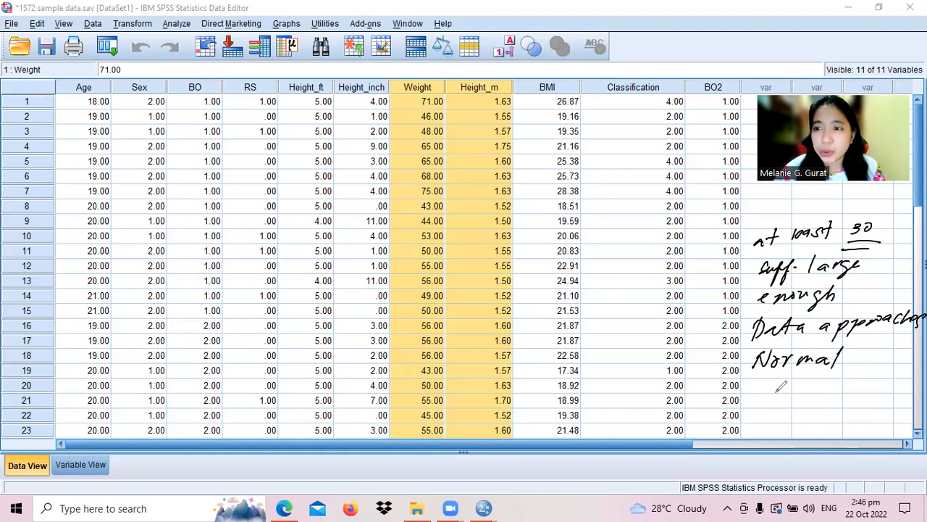
pyautogui.moveTo(754, 384); pyautogui.dragTo(819, 386)
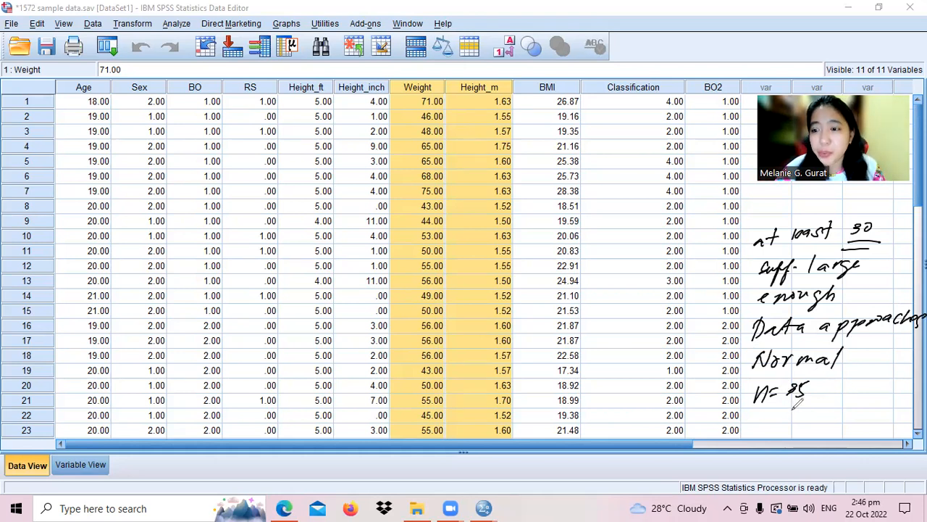
pyautogui.moveTo(772, 410)
pyautogui.mouseDown()
pyautogui.moveTo(762, 426)
pyautogui.moveTo(785, 410)
pyautogui.moveTo(791, 421)
pyautogui.moveTo(833, 408)
pyautogui.moveTo(870, 420)
pyautogui.moveTo(882, 413)
pyautogui.mouseUp()
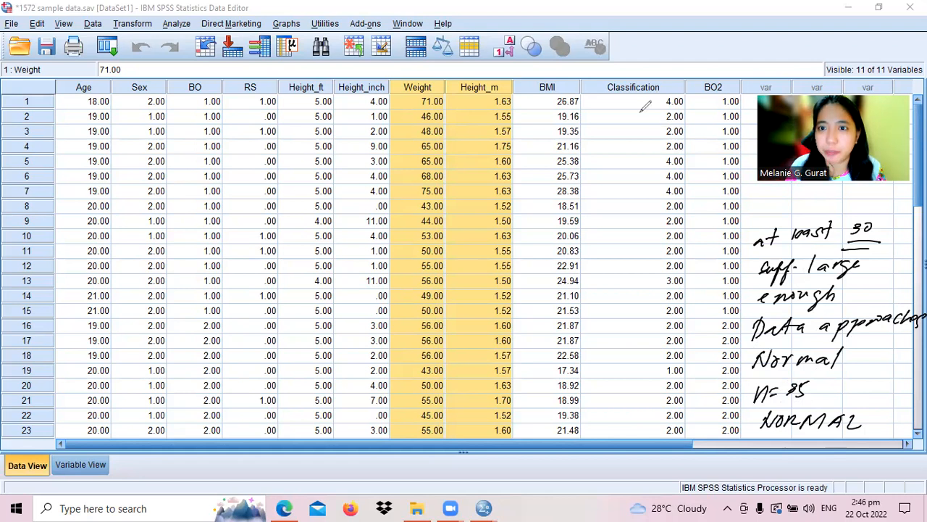
pyautogui.press('Escape')
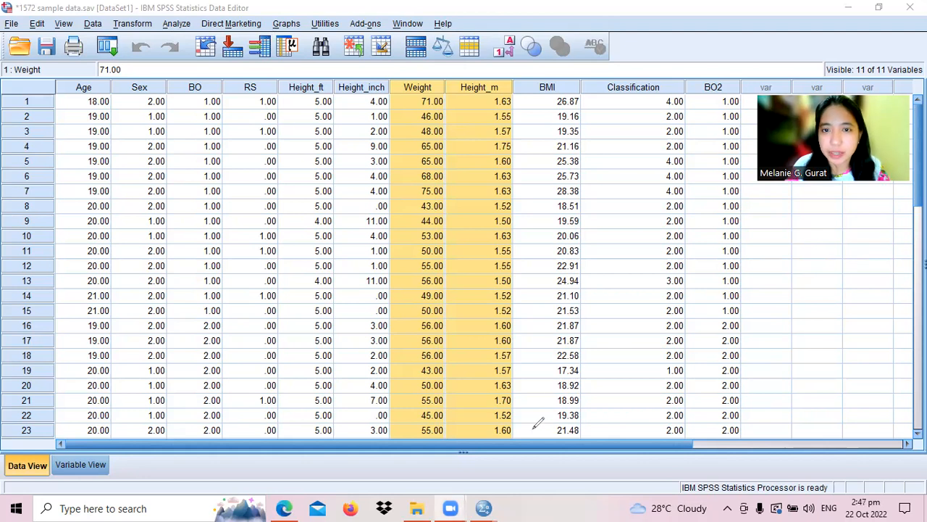
# - Run a two-tailed Pearson bivariate correlation between weight in kg and Height_m, and maximize the output viewer
pyautogui.click(176, 23)
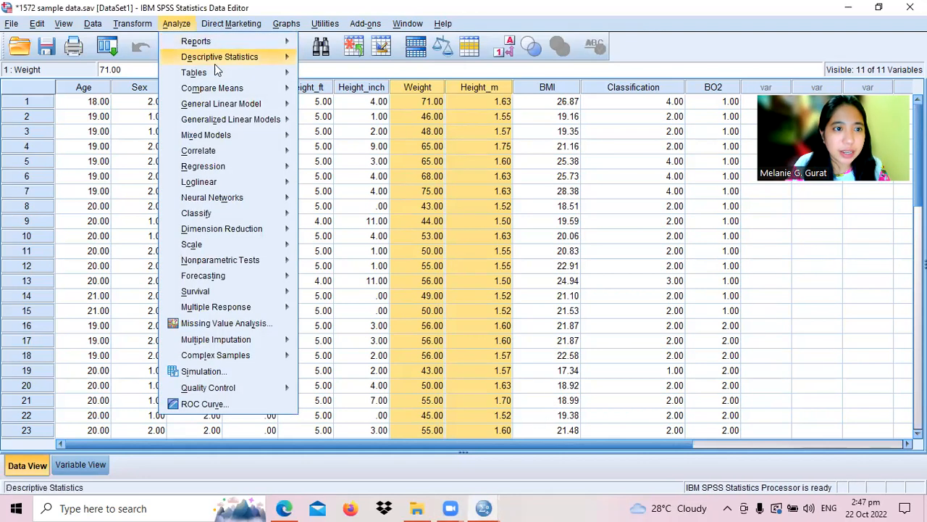
pyautogui.moveTo(285, 154)
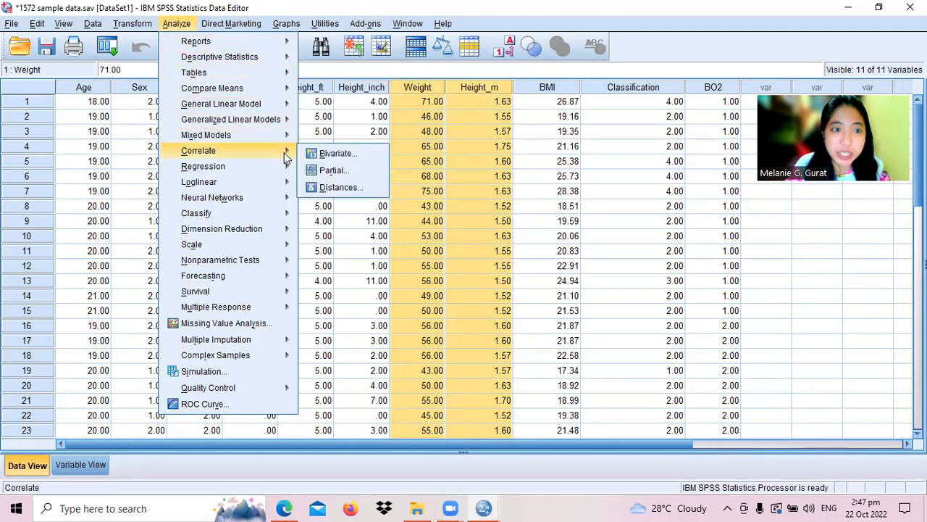
pyautogui.click(374, 156)
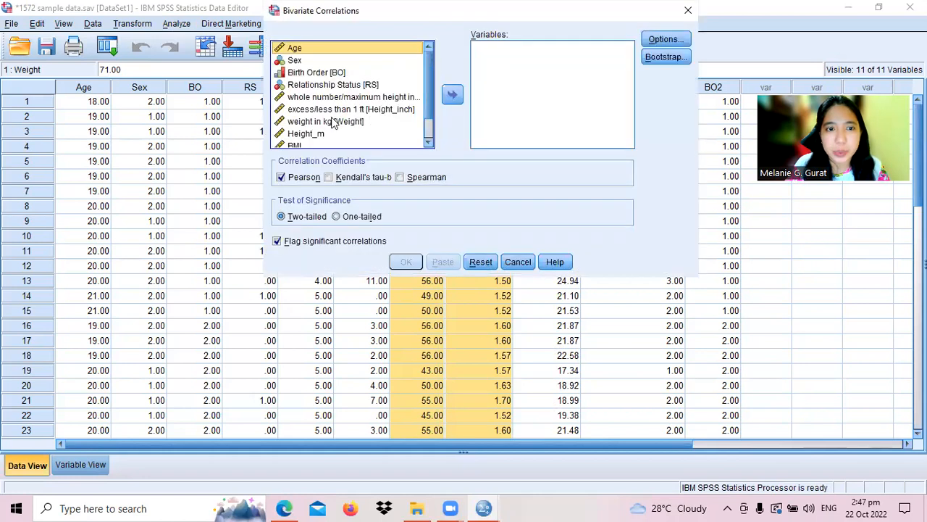
pyautogui.click(307, 136)
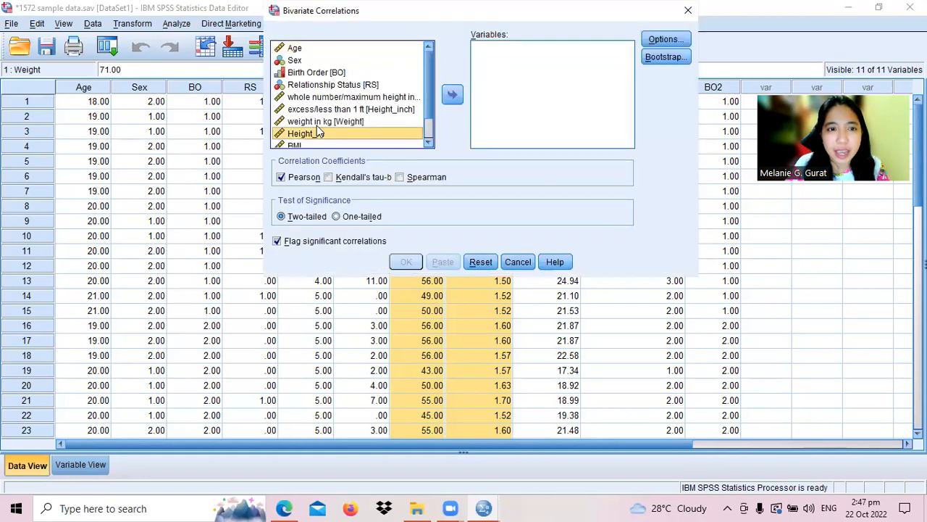
pyautogui.keyDown('shift'); pyautogui.click(319, 121); pyautogui.keyUp('shift')
pyautogui.moveTo(350, 120); pyautogui.dragTo(452, 93)
pyautogui.click(452, 93)
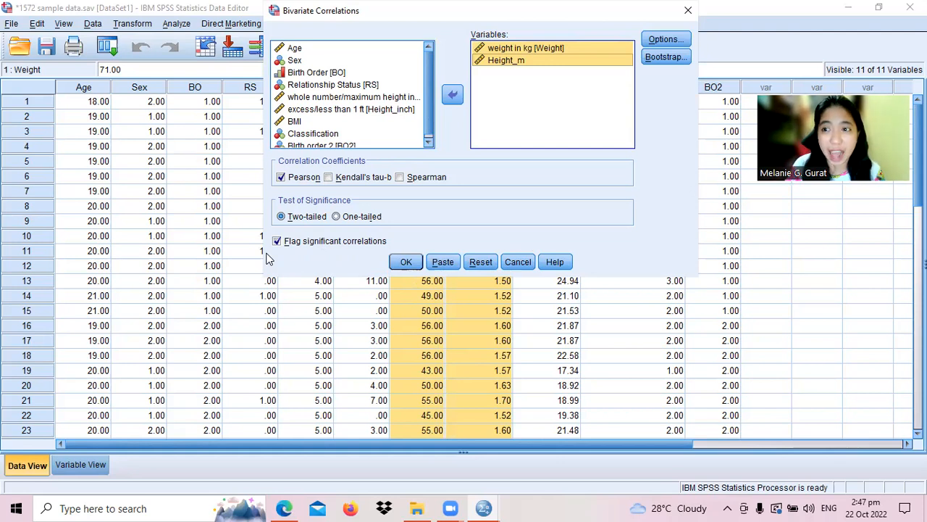
pyautogui.click(405, 262)
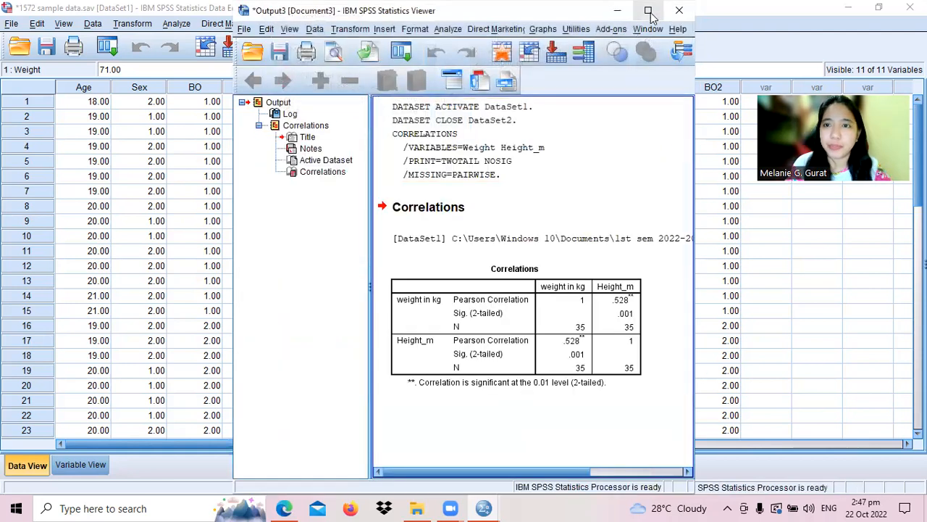
pyautogui.click(650, 10)
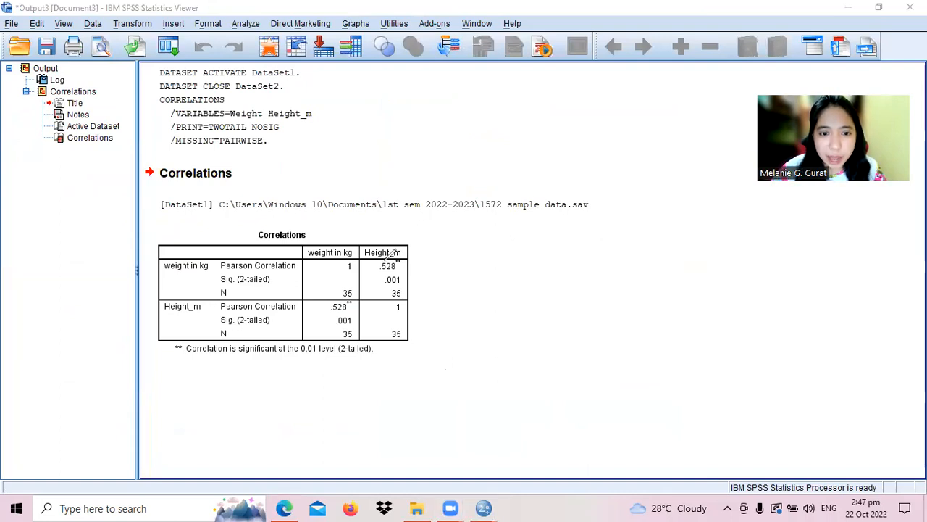
# - Circle the weight–height Pearson coefficient, write "r = 0.528" beside the table, underline the coefficient's asterisks, and bracket the significance footnote in ink
pyautogui.moveTo(395, 238)
pyautogui.mouseDown()
pyautogui.moveTo(403, 279)
pyautogui.moveTo(391, 236)
pyautogui.mouseUp()
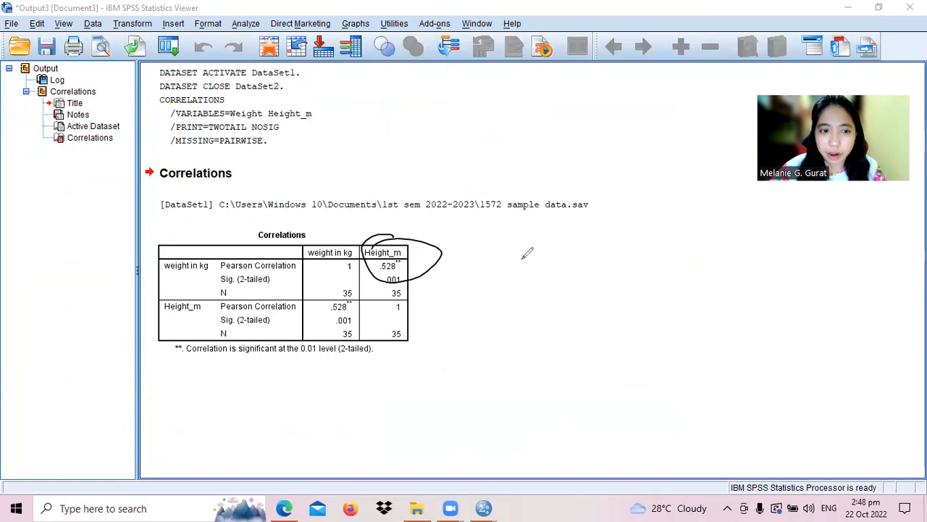
pyautogui.moveTo(495, 257)
pyautogui.mouseDown()
pyautogui.moveTo(537, 244)
pyautogui.moveTo(588, 248)
pyautogui.mouseUp()
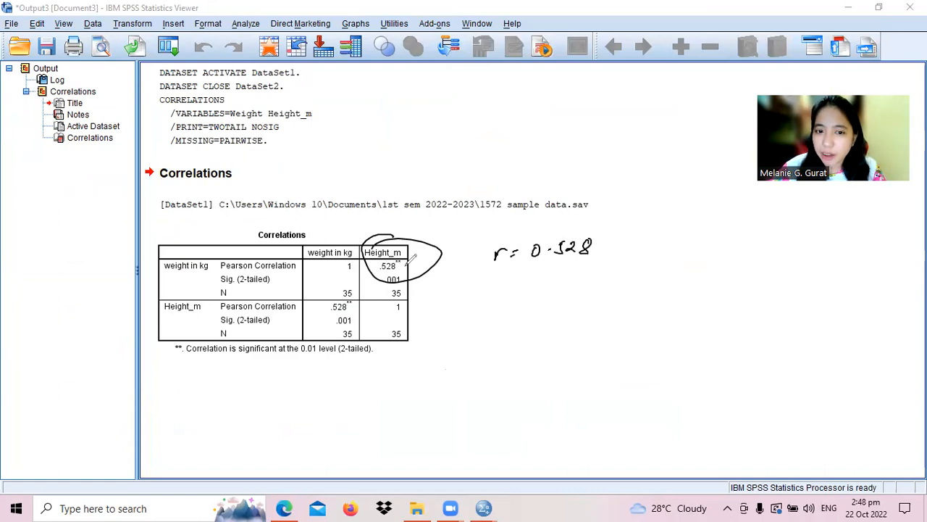
pyautogui.moveTo(415, 255); pyautogui.dragTo(398, 265)
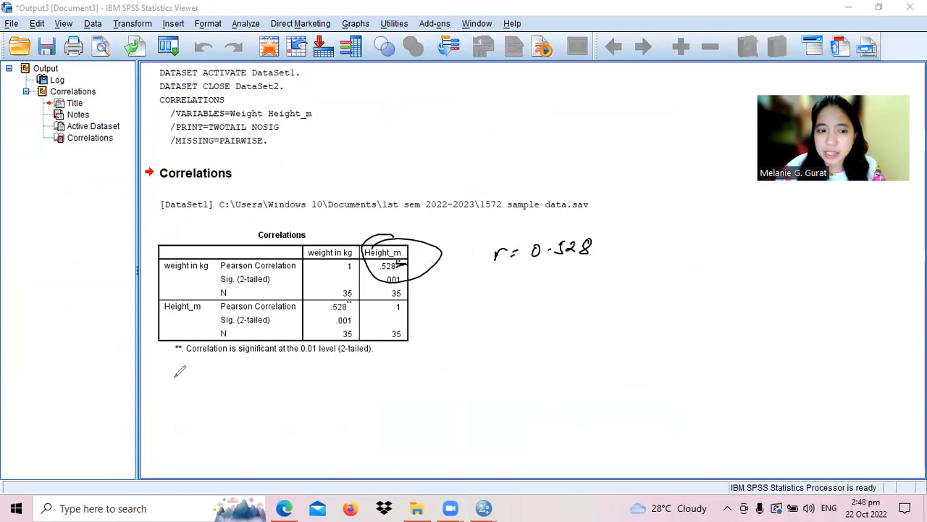
pyautogui.moveTo(164, 344)
pyautogui.mouseDown()
pyautogui.moveTo(308, 365)
pyautogui.moveTo(410, 366)
pyautogui.moveTo(401, 342)
pyautogui.mouseUp()
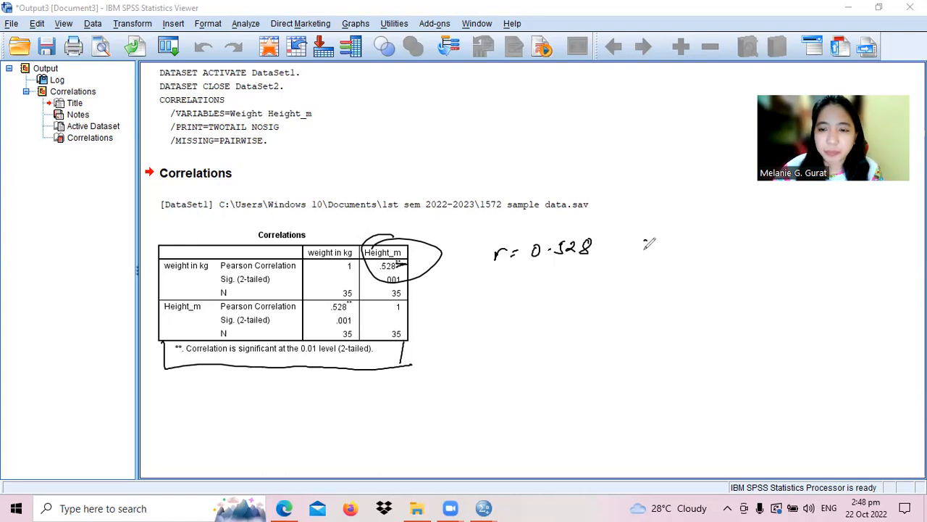
# - Write "x↑ y↑" and "w↑ h↑" beside the r value, and double-underline 0.528 with a plus sign beneath it
pyautogui.moveTo(638, 253)
pyautogui.mouseDown()
pyautogui.moveTo(675, 239)
pyautogui.moveTo(688, 253)
pyautogui.mouseUp()
pyautogui.moveTo(637, 278); pyautogui.dragTo(694, 282)
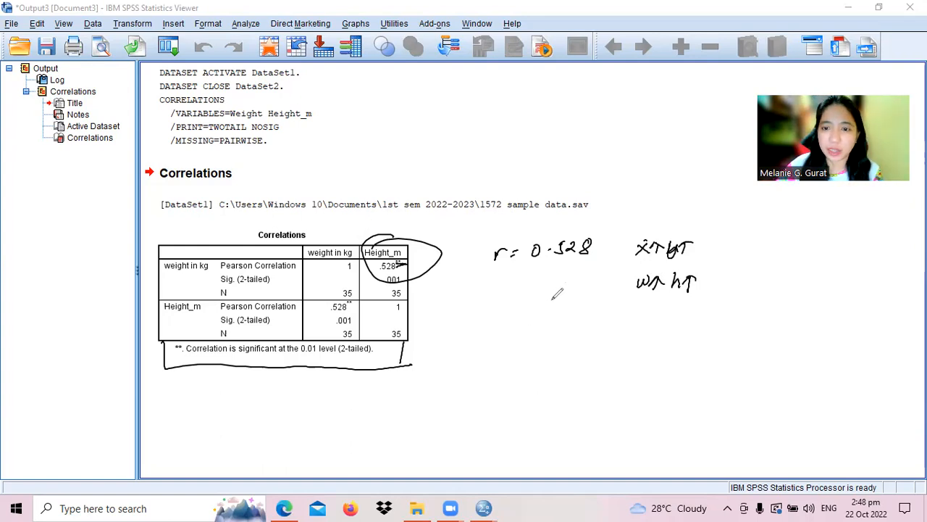
pyautogui.moveTo(527, 265); pyautogui.dragTo(604, 265)
pyautogui.moveTo(523, 272); pyautogui.dragTo(609, 270)
pyautogui.moveTo(559, 285); pyautogui.dragTo(558, 292)
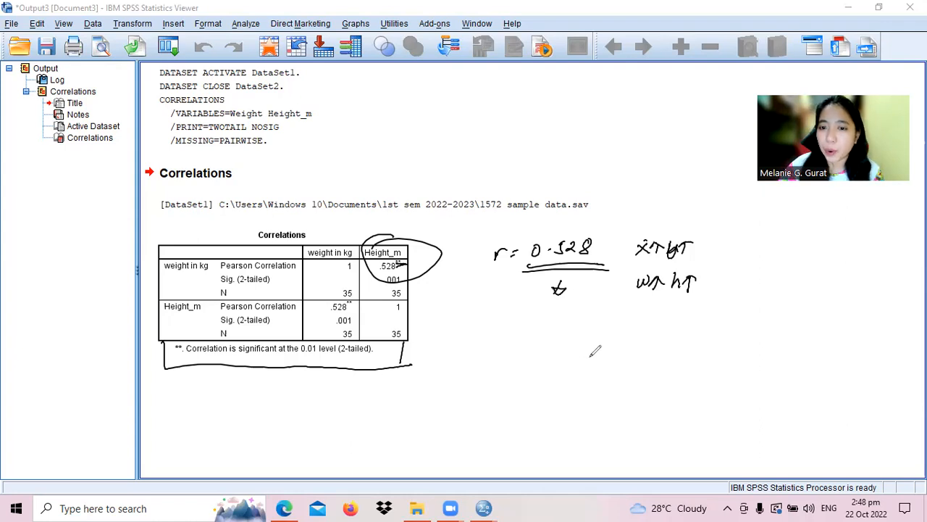
# - Draw a number line marked 0, 0.5 and 1, and write "Direct" below the r value
pyautogui.moveTo(677, 334); pyautogui.dragTo(881, 349)
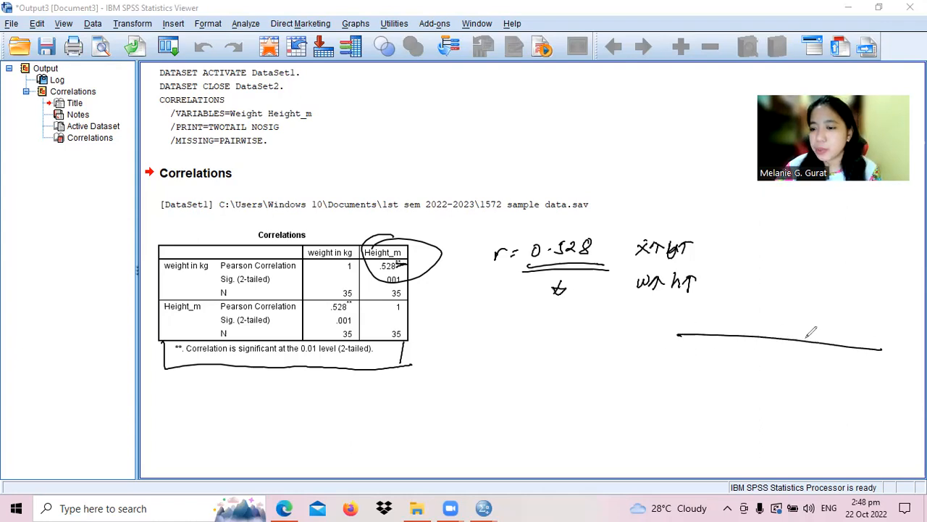
pyautogui.moveTo(772, 331); pyautogui.dragTo(766, 346)
pyautogui.moveTo(517, 317)
pyautogui.mouseDown()
pyautogui.moveTo(511, 332)
pyautogui.moveTo(534, 319)
pyautogui.moveTo(572, 319)
pyautogui.moveTo(580, 329)
pyautogui.mouseUp()
pyautogui.moveTo(880, 354); pyautogui.dragTo(885, 344)
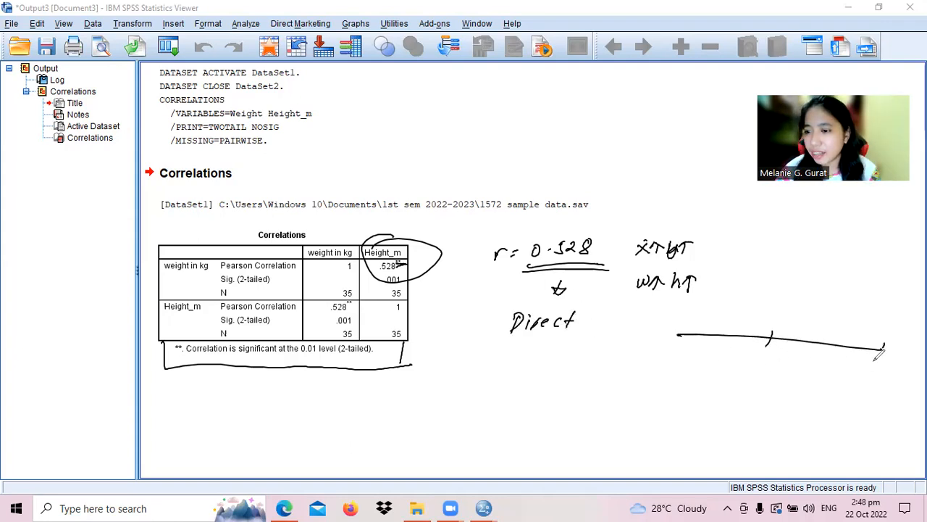
pyautogui.moveTo(762, 355)
pyautogui.mouseDown()
pyautogui.moveTo(764, 367)
pyautogui.moveTo(791, 357)
pyautogui.mouseUp()
pyautogui.moveTo(679, 332); pyautogui.dragTo(673, 353)
pyautogui.moveTo(888, 371); pyautogui.dragTo(882, 383)
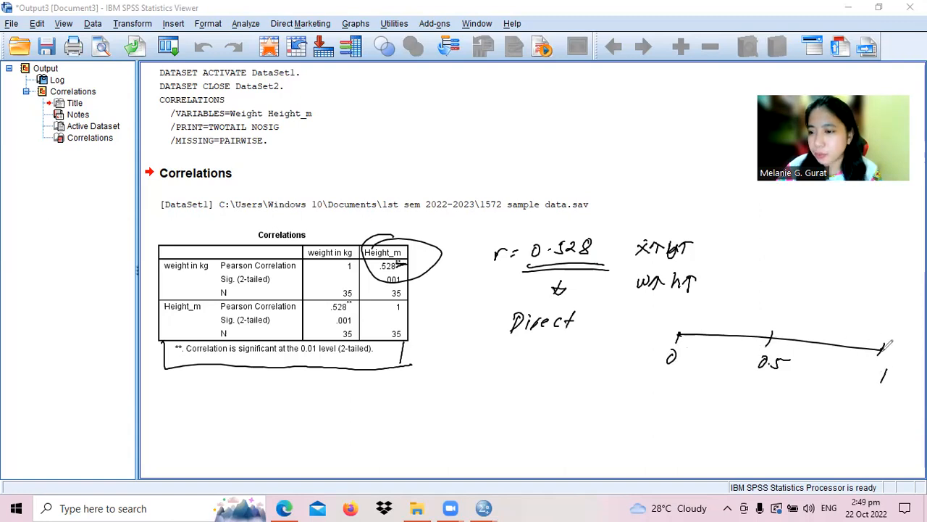
# - Bracket and label the number line "Strong" above 0.5 and "Weak" below it, and write "Strong Correlation" under "Direct"
pyautogui.moveTo(790, 326)
pyautogui.mouseDown()
pyautogui.moveTo(825, 314)
pyautogui.moveTo(867, 334)
pyautogui.mouseUp()
pyautogui.moveTo(809, 282)
pyautogui.mouseDown()
pyautogui.moveTo(806, 275)
pyautogui.moveTo(857, 270)
pyautogui.moveTo(853, 287)
pyautogui.mouseUp()
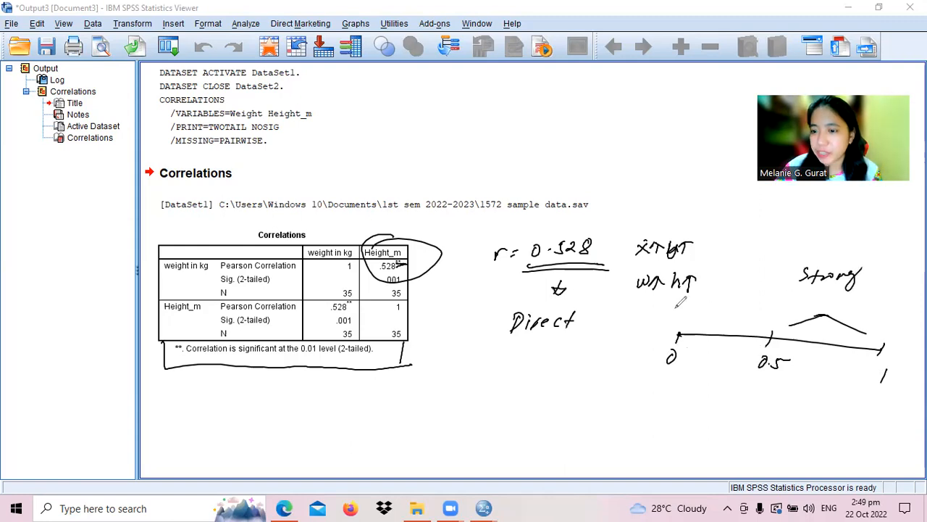
pyautogui.moveTo(690, 330); pyautogui.dragTo(752, 331)
pyautogui.moveTo(714, 283); pyautogui.dragTo(764, 280)
pyautogui.moveTo(509, 352)
pyautogui.mouseDown()
pyautogui.moveTo(496, 366)
pyautogui.moveTo(570, 356)
pyautogui.moveTo(565, 382)
pyautogui.moveTo(661, 366)
pyautogui.moveTo(706, 384)
pyautogui.mouseUp()
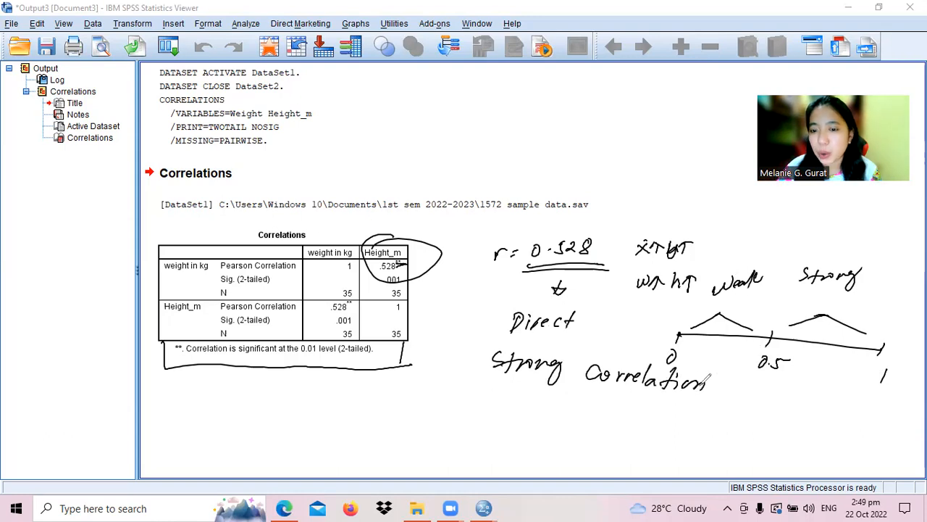